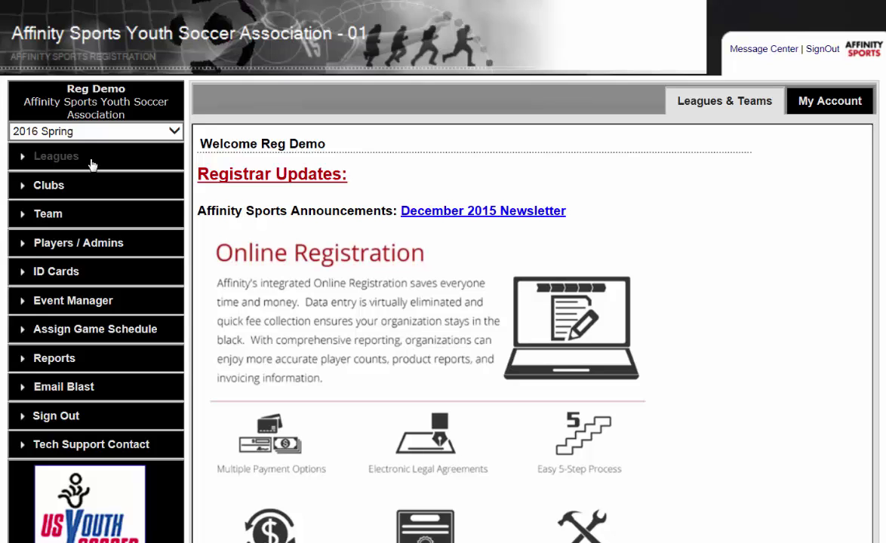
From the Leagues page, load the default Affinity Sports Youth Soccer Association league for editing
{"action": "left_click", "coordinate": [90, 164]}
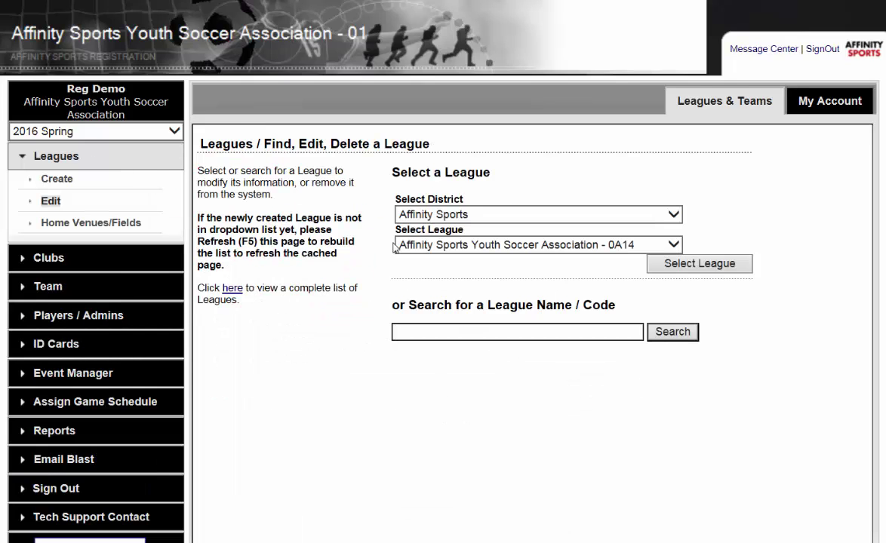
{"action": "left_click", "coordinate": [687, 270]}
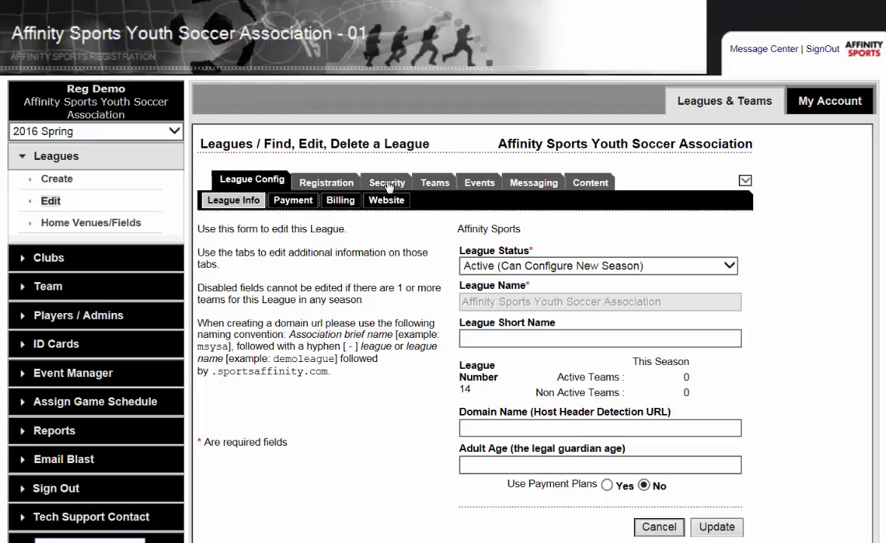
On the league's Security Users form, set the new user's User Type to League Registrar
{"action": "left_click", "coordinate": [387, 183]}
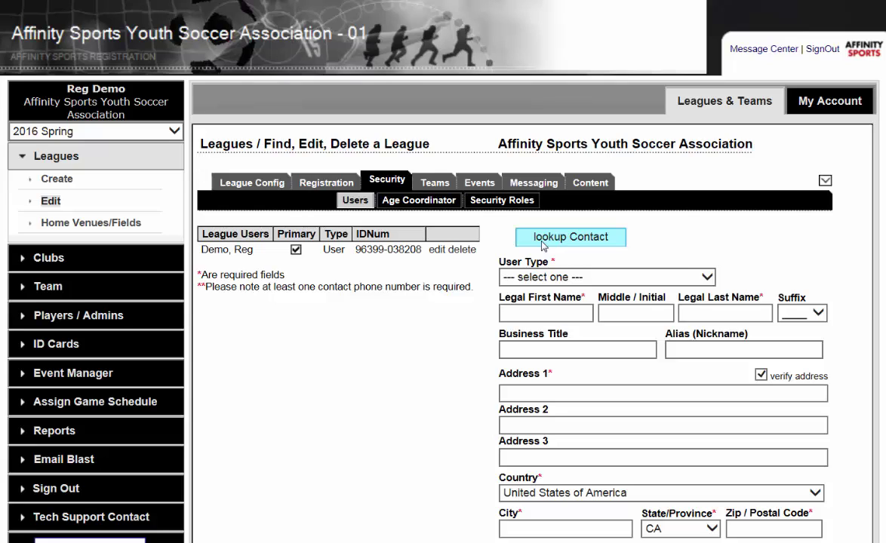
{"action": "left_click", "coordinate": [540, 280]}
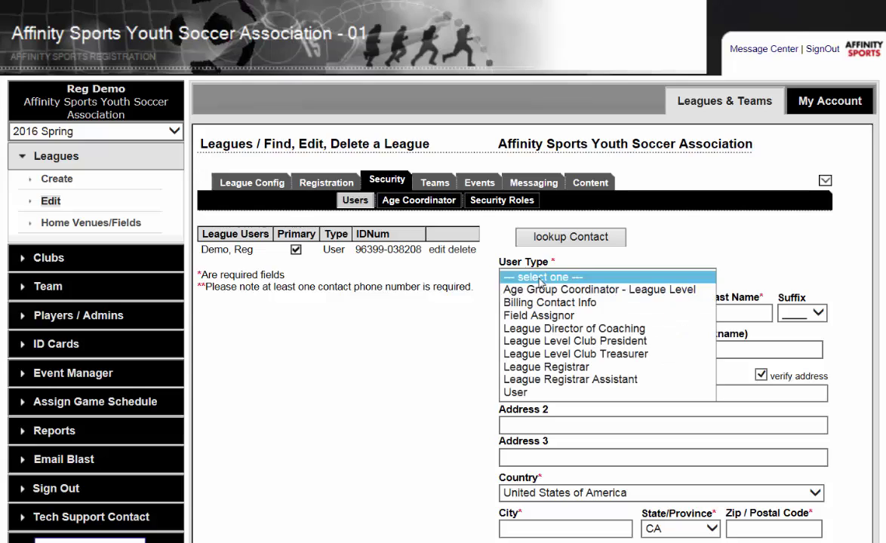
{"action": "left_click", "coordinate": [544, 367]}
Enter the new registrar's legal first and last name
{"action": "left_click", "coordinate": [545, 311]}
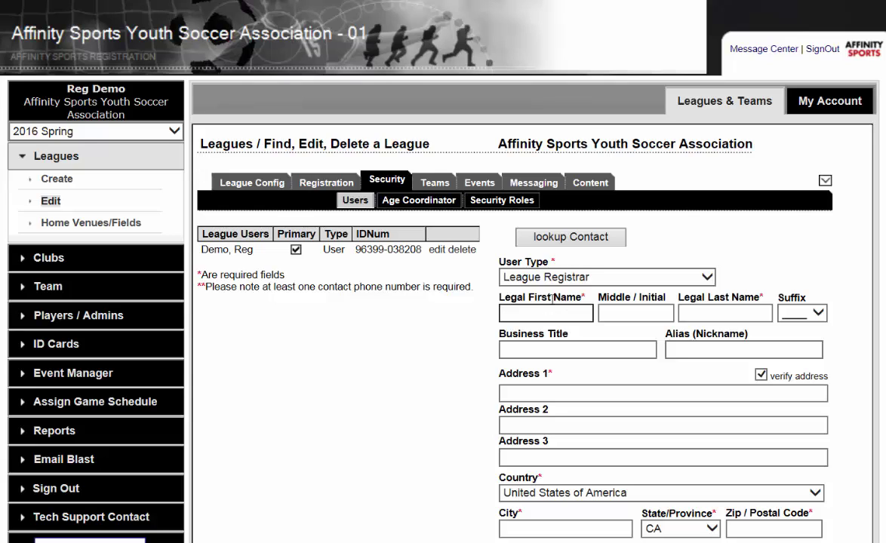
{"action": "type", "text": "Carolina"}
{"action": "key", "text": "Tab"}
{"action": "key", "text": "Tab"}
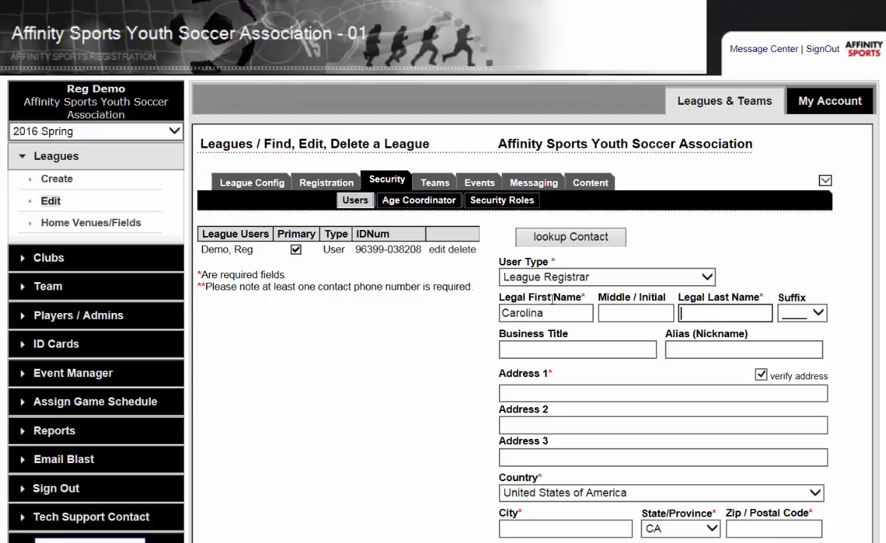
{"action": "type", "text": "Test"}
Fill in the registrar's street address, city and zip code
{"action": "key", "text": "Tab"}
{"action": "key", "text": "Tab"}
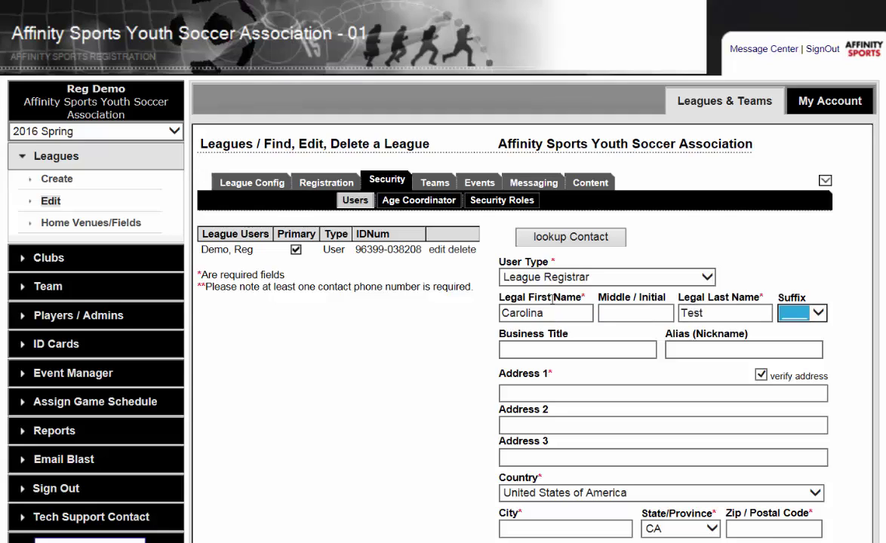
{"action": "key", "text": "Tab"}
{"action": "key", "text": "Tab"}
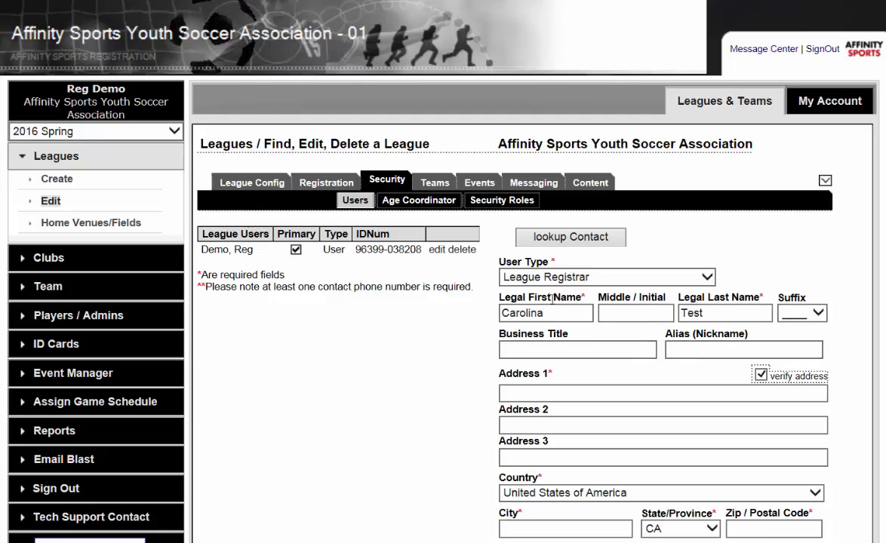
{"action": "key", "text": "Tab"}
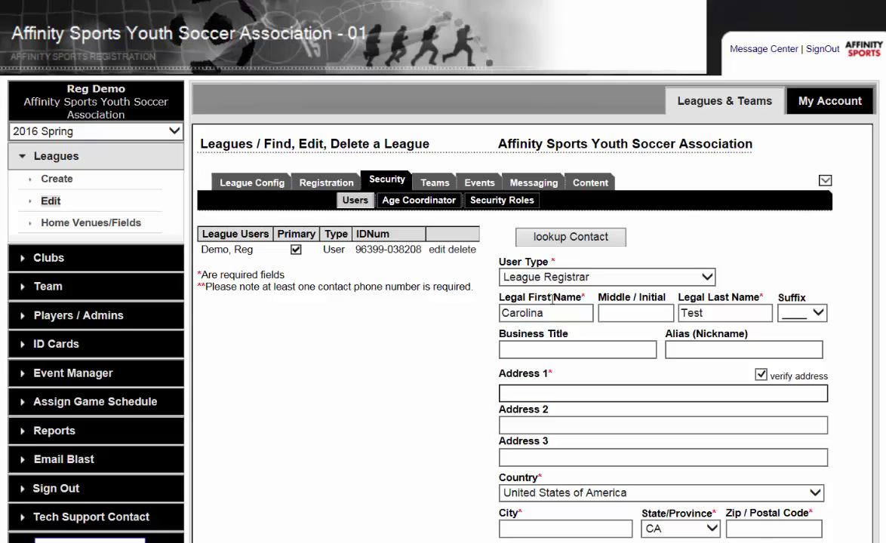
{"action": "type", "text": "456 U"}
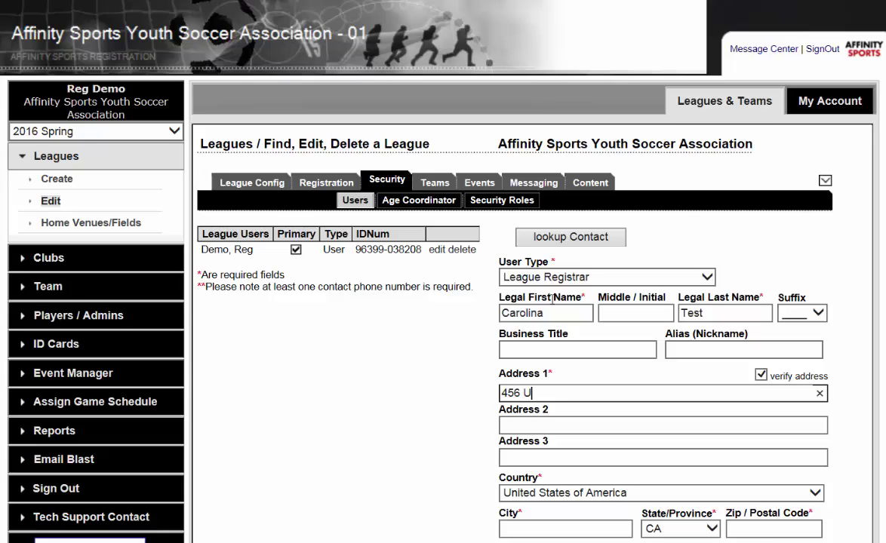
{"action": "type", "text": "pdate St"}
{"action": "key", "text": "Tab"}
{"action": "key", "text": "Tab"}
{"action": "key", "text": "Tab"}
{"action": "key", "text": "Tab"}
{"action": "type", "text": "City"}
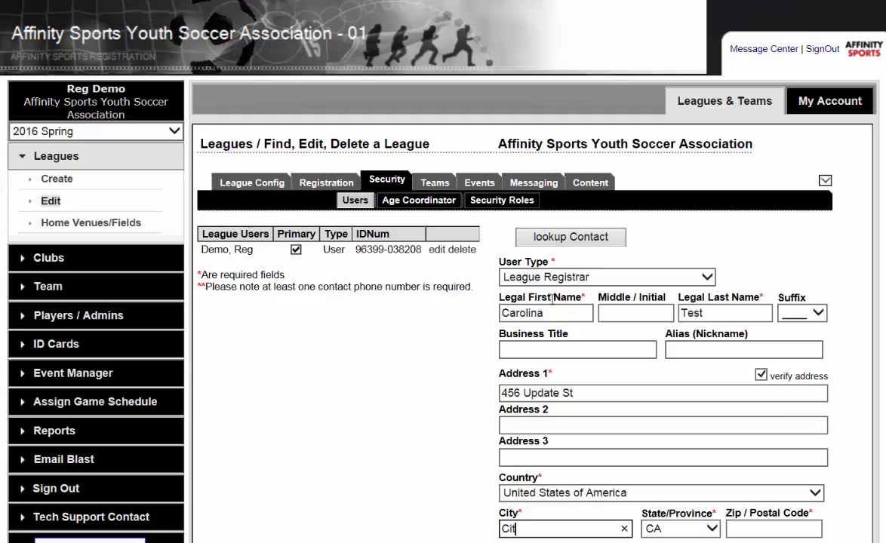
{"action": "key", "text": "Tab"}
{"action": "key", "text": "Tab"}
{"action": "type", "text": "12345"}
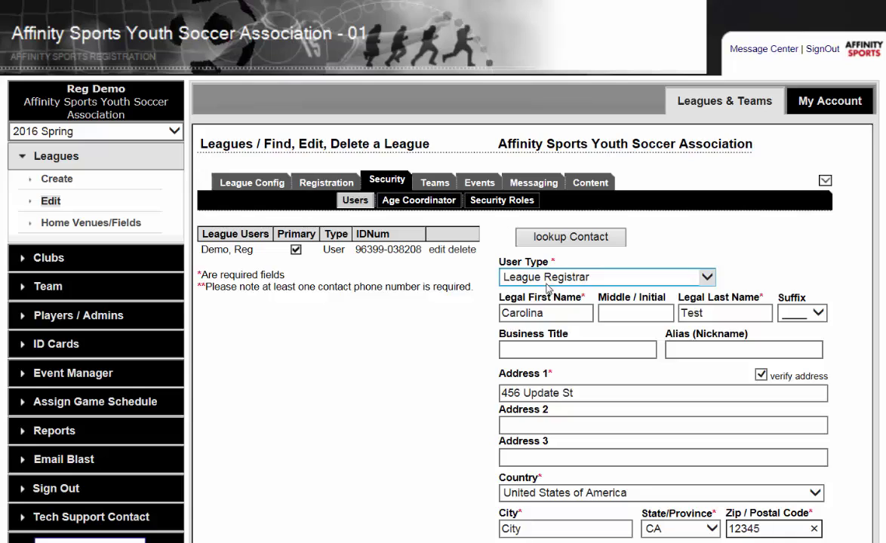
{"action": "scroll", "coordinate": [554, 294], "scroll_direction": "down", "scroll_amount": 1}
Enter the registrar's home phone number and e-mail address
{"action": "scroll", "coordinate": [554, 294], "scroll_direction": "down", "scroll_amount": 1}
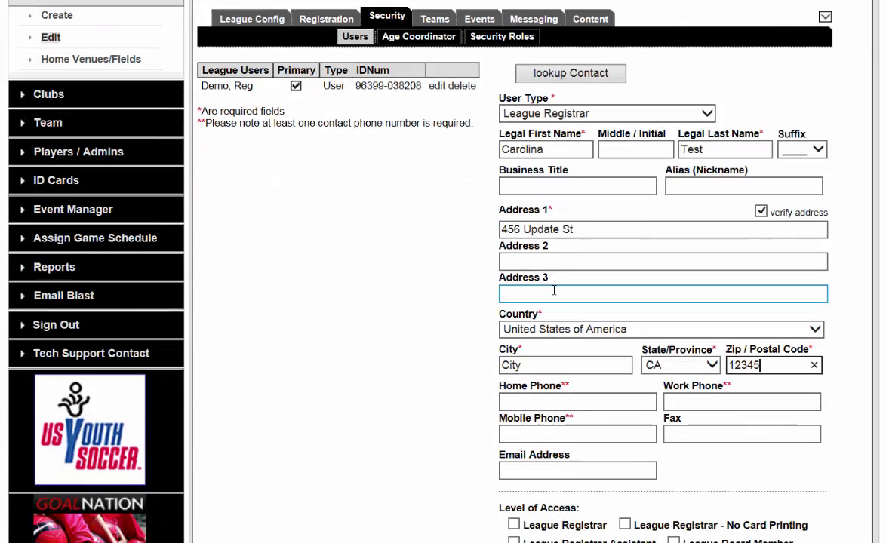
{"action": "left_click", "coordinate": [586, 407]}
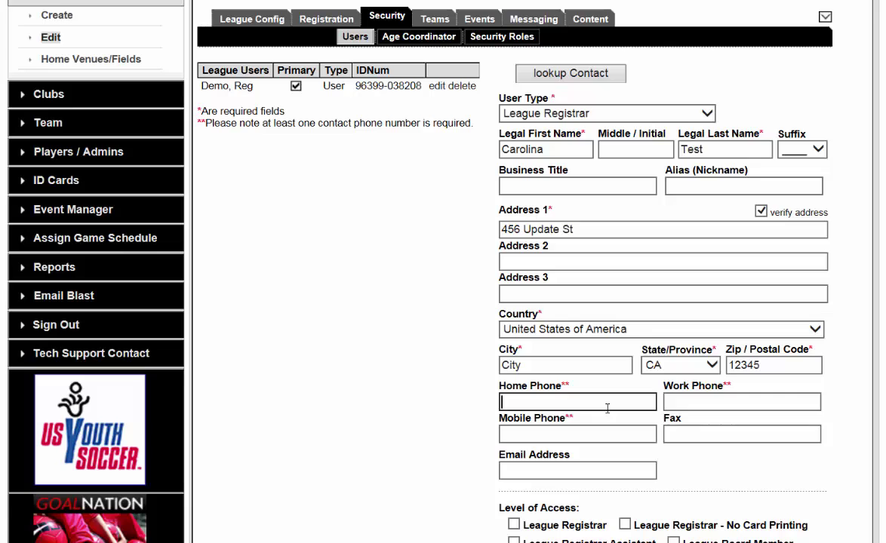
{"action": "type", "text": "1234567890"}
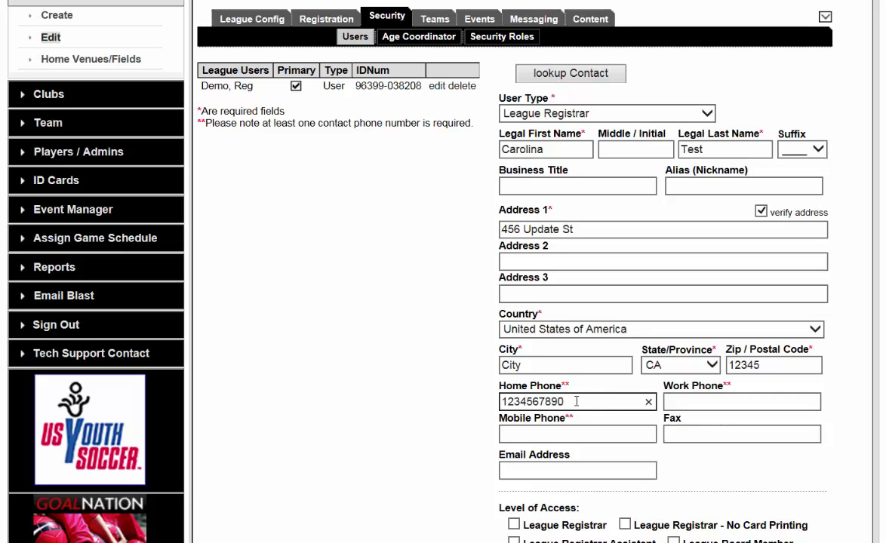
{"action": "left_click", "coordinate": [573, 468]}
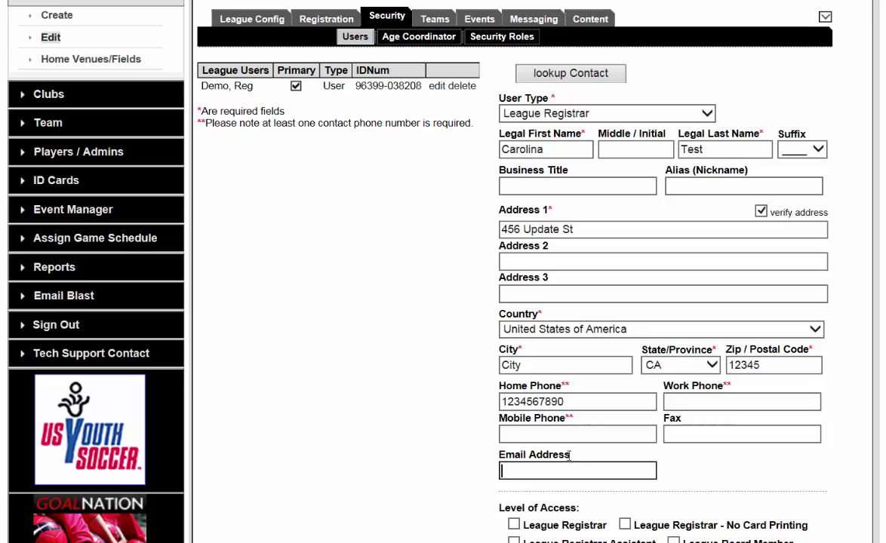
{"action": "type", "text": "none@none.co"}
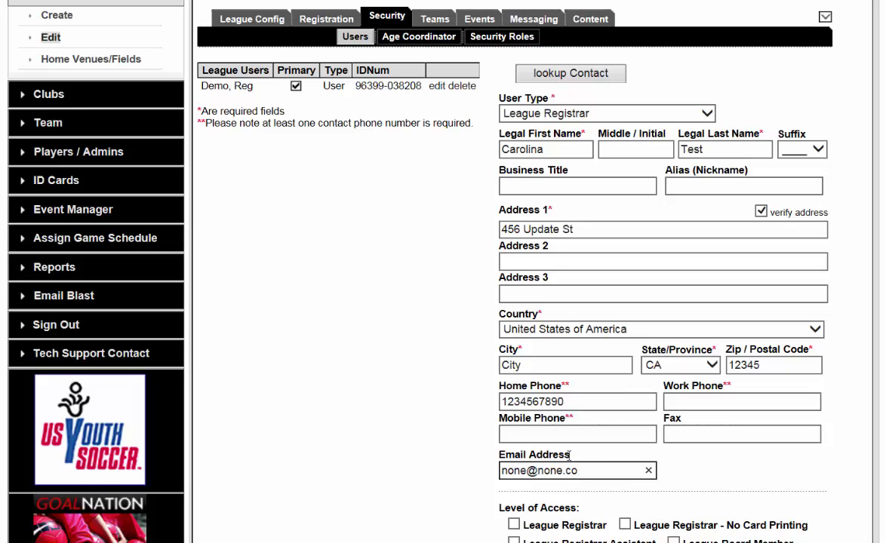
{"action": "type", "text": "m"}
{"action": "scroll", "coordinate": [559, 467], "scroll_direction": "down", "scroll_amount": 2}
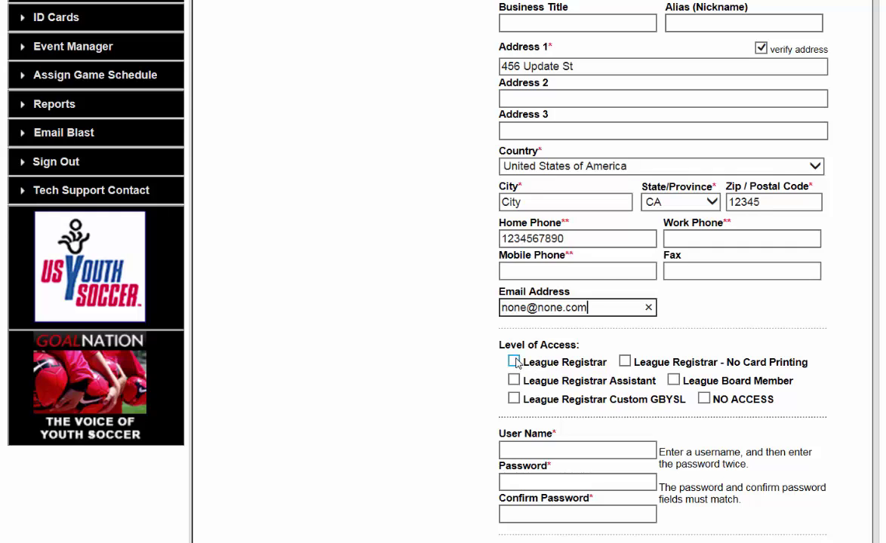
Grant League Registrar access and enter the login user name, correcting a typo
{"action": "left_click", "coordinate": [514, 362]}
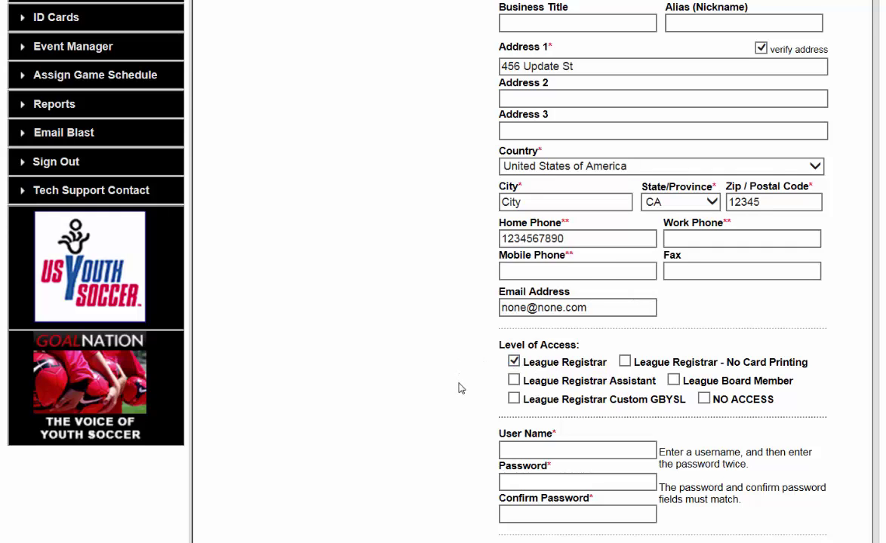
{"action": "left_click", "coordinate": [541, 448]}
{"action": "left_click", "coordinate": [569, 443]}
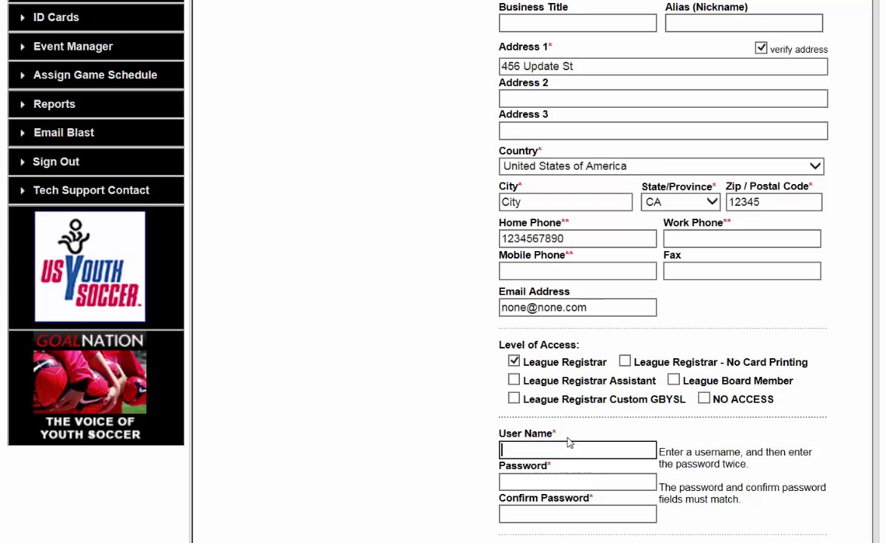
{"action": "type", "text": "Carlolina4"}
{"action": "key", "text": "Tab"}
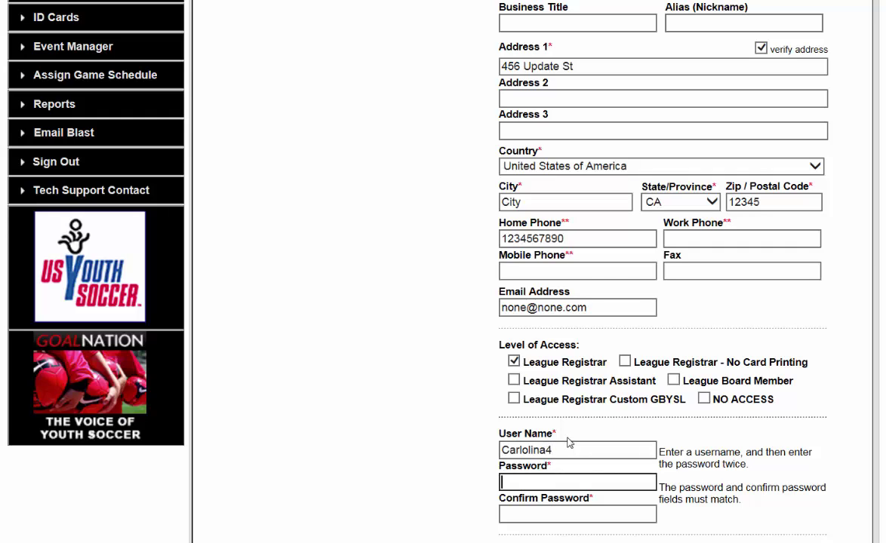
{"action": "left_click", "coordinate": [515, 450]}
{"action": "key", "text": "Delete"}
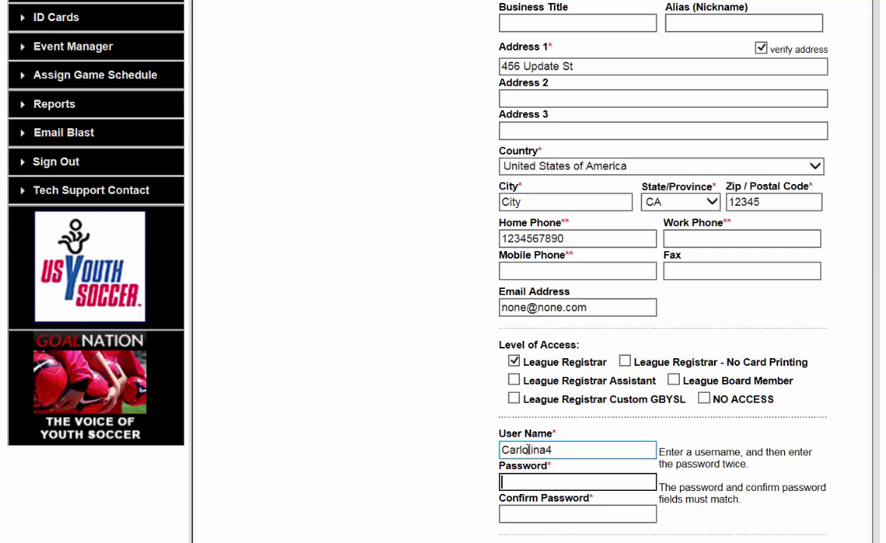
{"action": "key", "text": "Delete"}
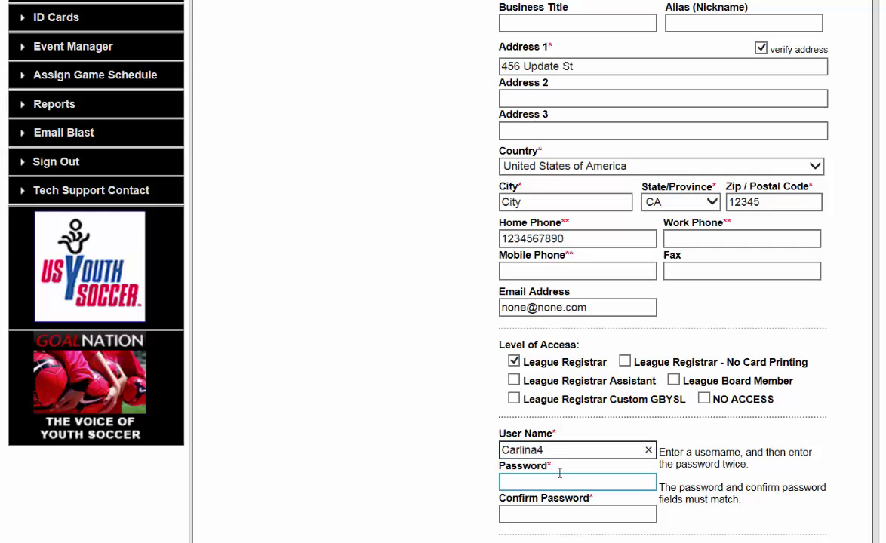
{"action": "type", "text": "o"}
{"action": "left_click", "coordinate": [580, 450]}
{"action": "type", "text": "3"}
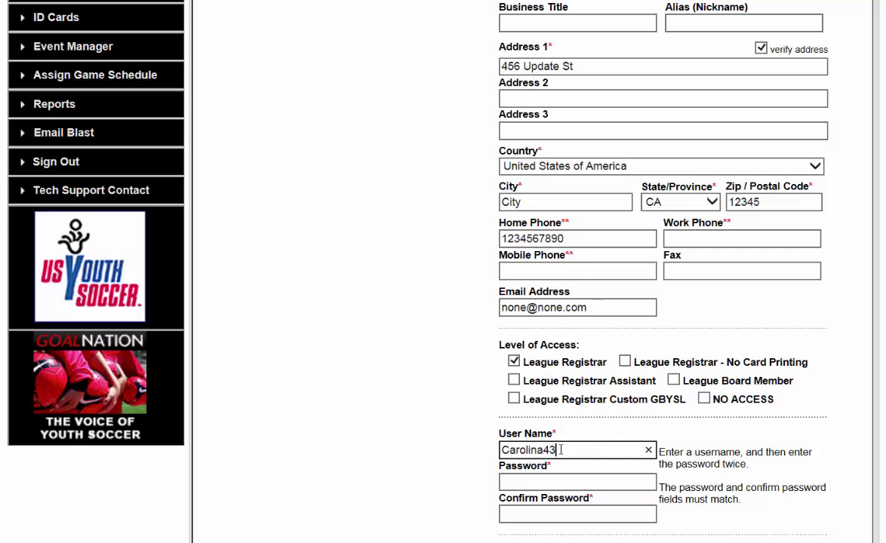
Set and confirm the account password, then submit the new user with Add Contact
{"action": "left_click", "coordinate": [538, 481]}
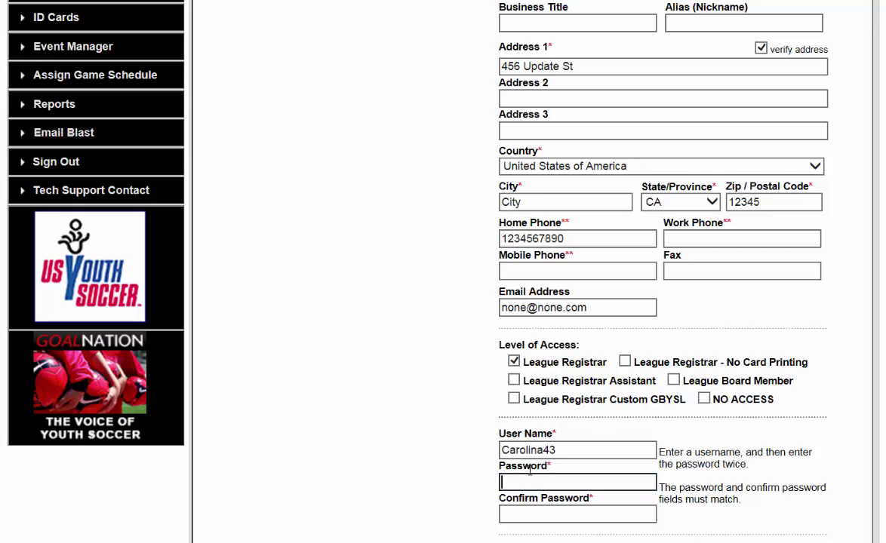
{"action": "type", "text": "p"}
{"action": "type", "text": "34567"}
{"action": "key", "text": "Tab"}
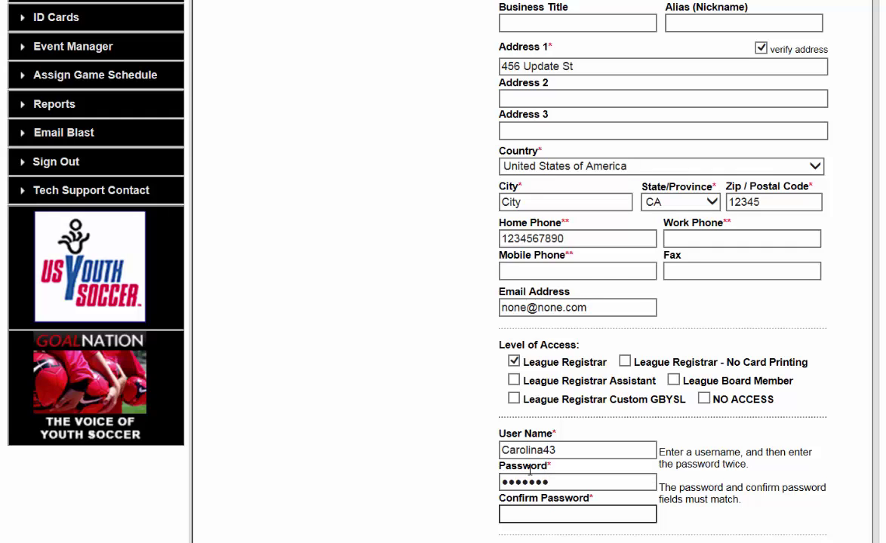
{"action": "type", "text": "1234567"}
{"action": "scroll", "coordinate": [688, 489], "scroll_direction": "down", "scroll_amount": 2}
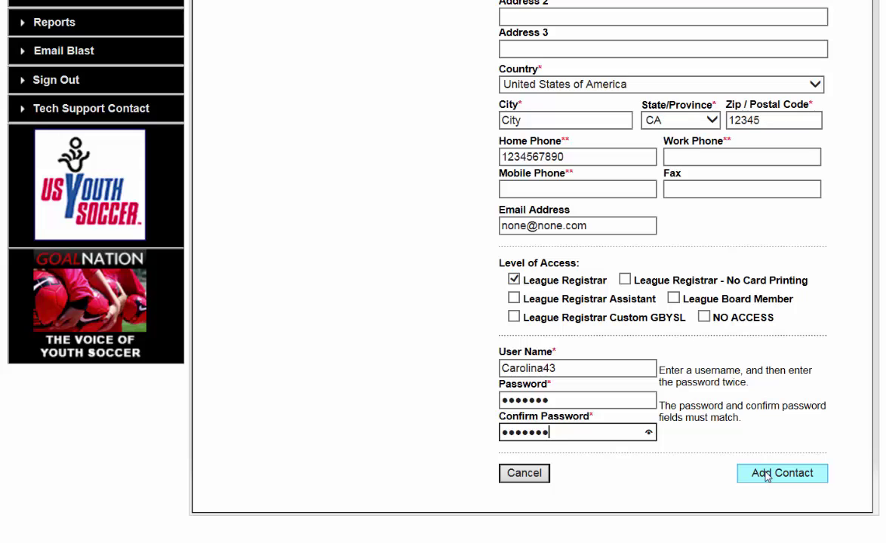
{"action": "left_click", "coordinate": [766, 474]}
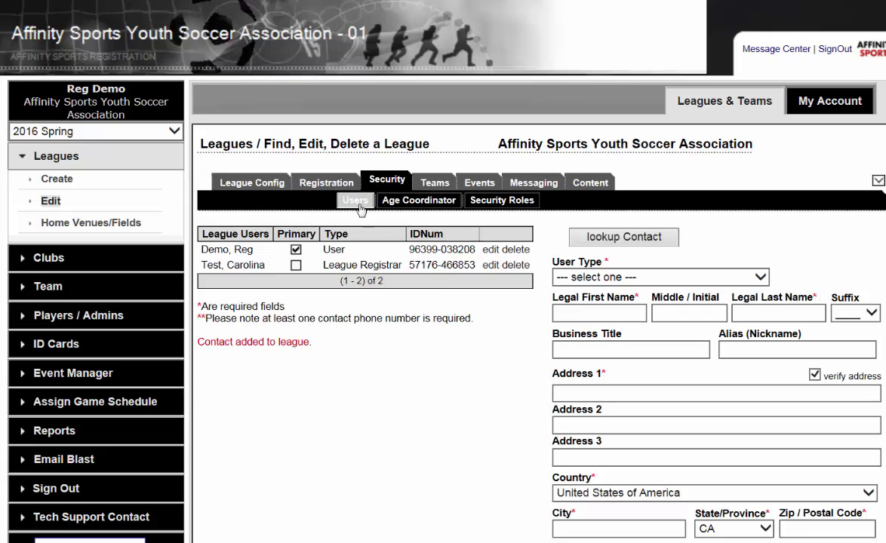
{"action": "left_click", "coordinate": [490, 266]}
{"action": "scroll", "coordinate": [520, 350], "scroll_direction": "down", "scroll_amount": 3}
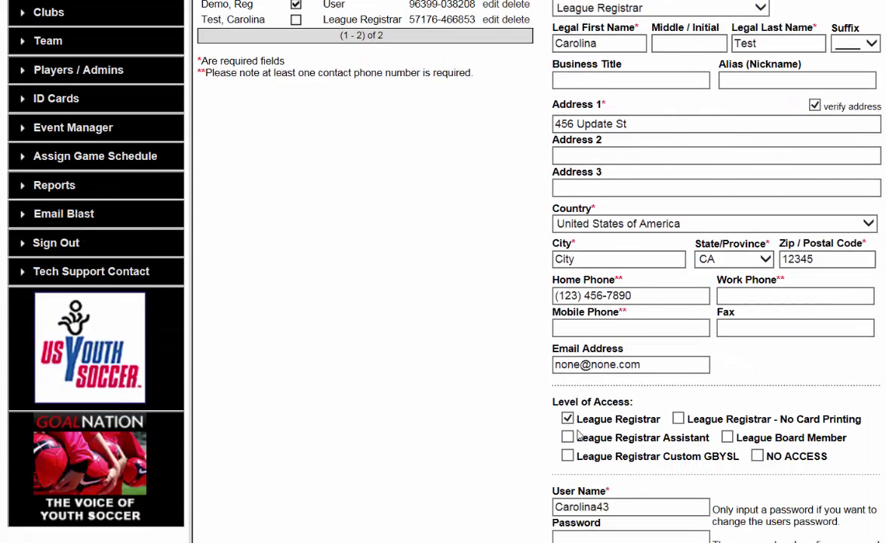
{"action": "scroll", "coordinate": [528, 392], "scroll_direction": "down", "scroll_amount": 2}
{"action": "left_click", "coordinate": [590, 456]}
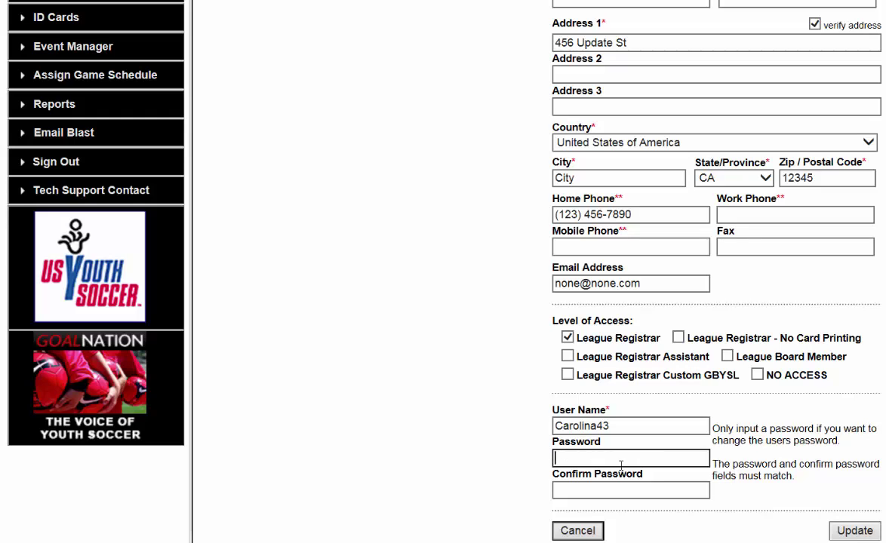
{"action": "scroll", "coordinate": [724, 456], "scroll_direction": "up", "scroll_amount": 3}
{"action": "scroll", "coordinate": [724, 456], "scroll_direction": "up", "scroll_amount": 1}
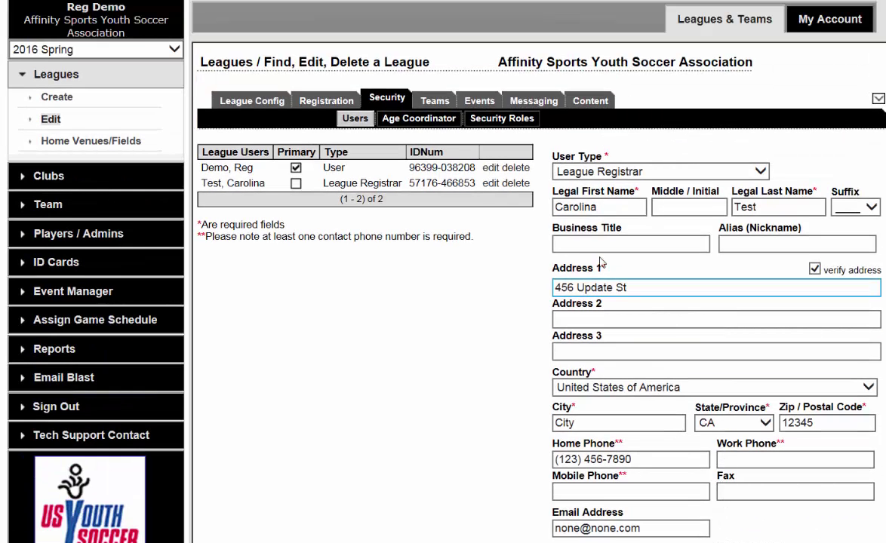
{"action": "left_click", "coordinate": [356, 119]}
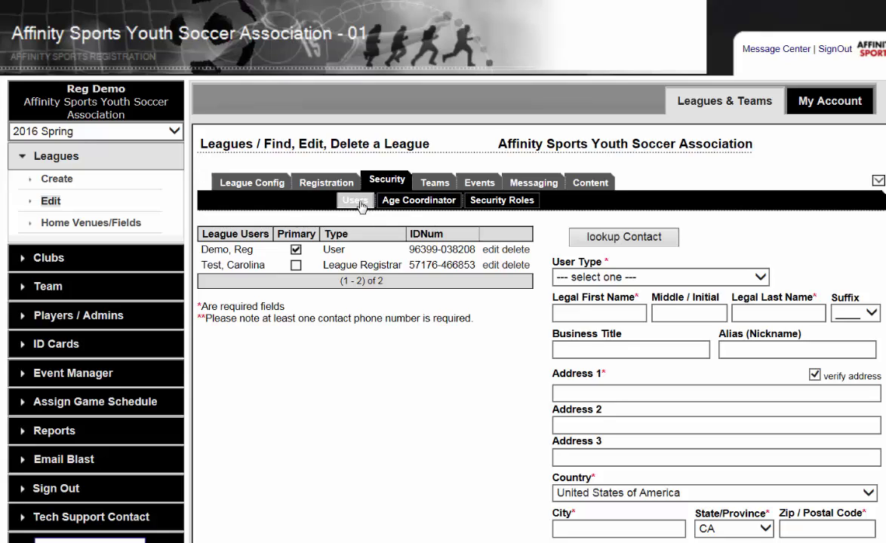
Choose League Level Club Treasurer as User Type and enter the user's first and last name
{"action": "left_click", "coordinate": [641, 278]}
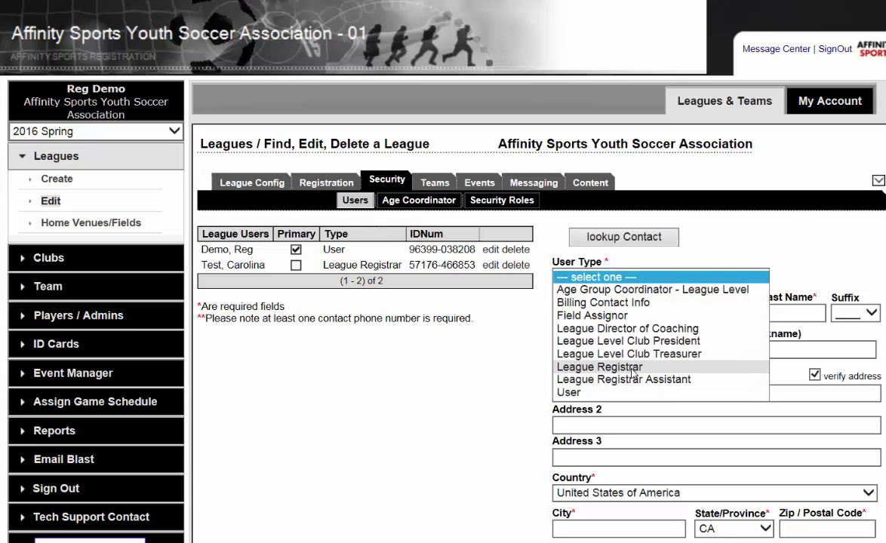
{"action": "left_click", "coordinate": [607, 354]}
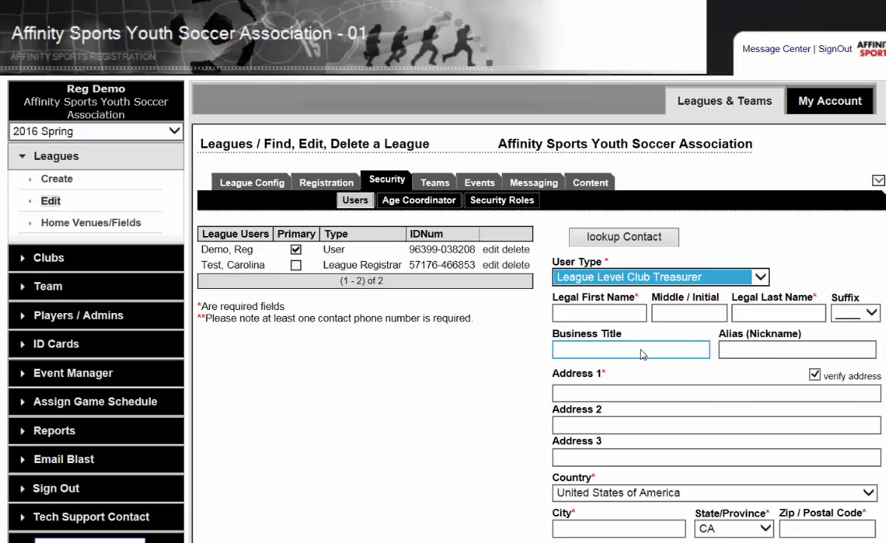
{"action": "left_click", "coordinate": [601, 311]}
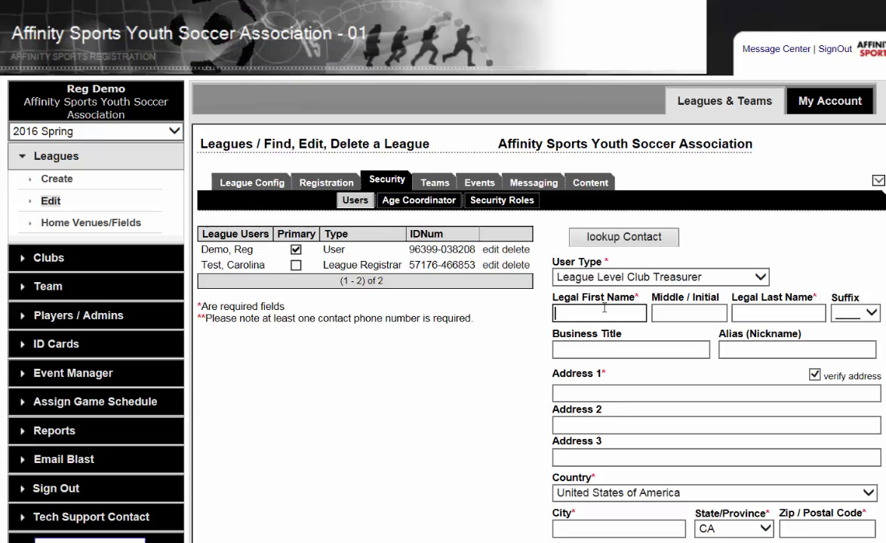
{"action": "type", "text": "Sammie"}
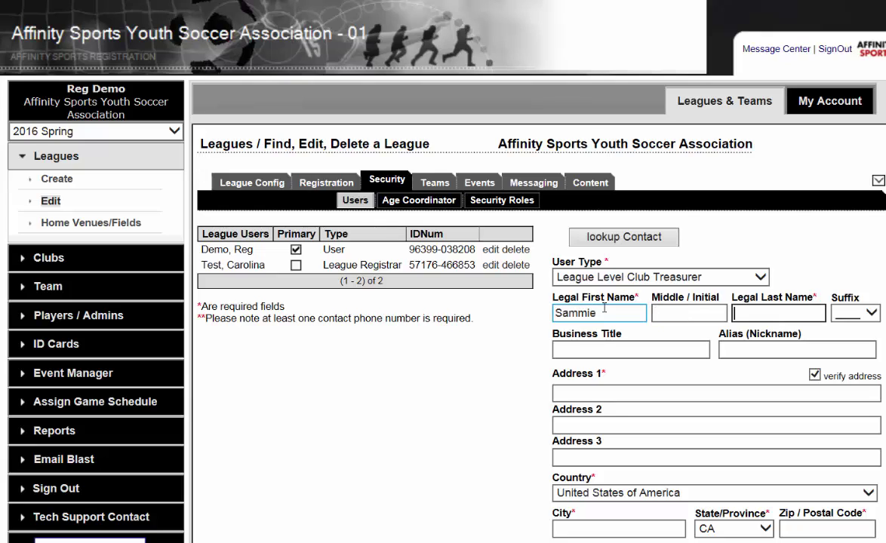
{"action": "key", "text": "Tab"}
{"action": "type", "text": "Test1"}
{"action": "key", "text": "Tab"}
{"action": "key", "text": "Tab"}
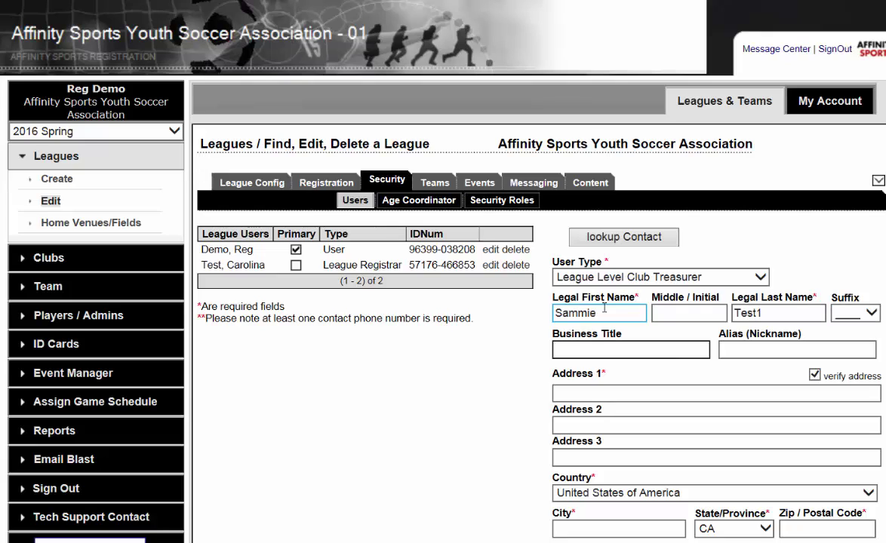
Fill in the treasurer's street address, city, zip code, home phone and e-mail address
{"action": "key", "text": "Tab"}
{"action": "key", "text": "Tab"}
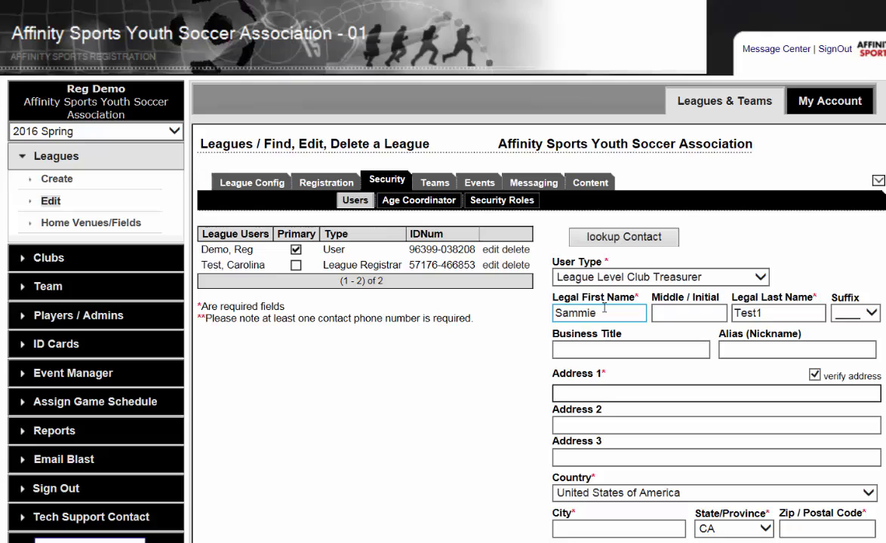
{"action": "type", "text": "5478 "}
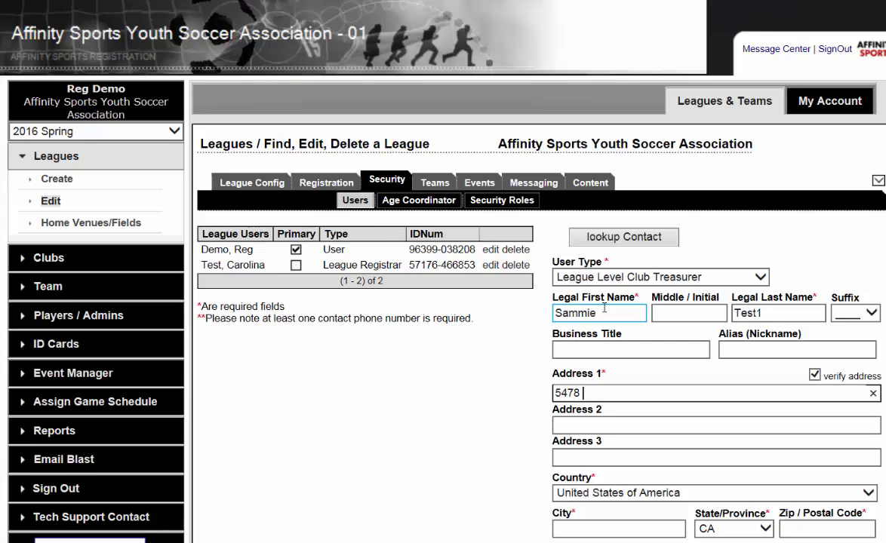
{"action": "type", "text": "Update St."}
{"action": "key", "text": "Tab"}
{"action": "key", "text": "Tab"}
{"action": "key", "text": "Tab"}
{"action": "key", "text": "Tab"}
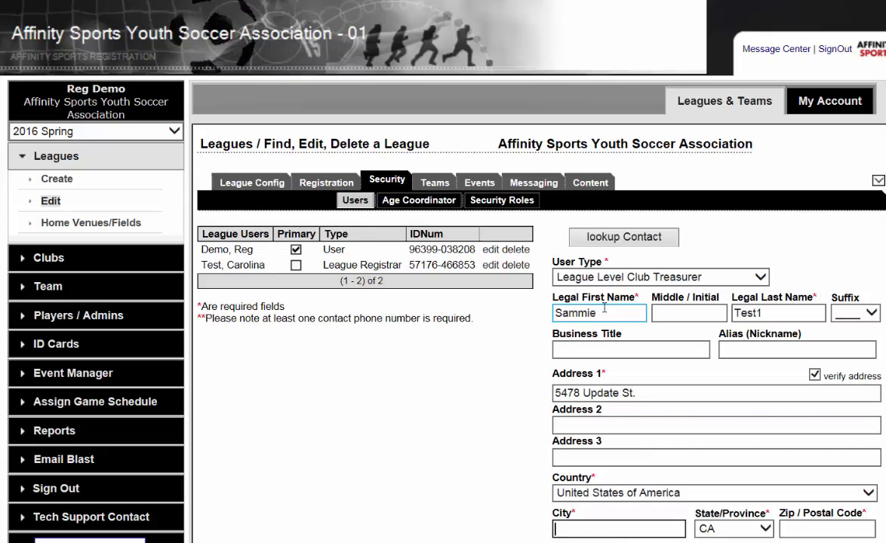
{"action": "type", "text": "Cityu"}
{"action": "key", "text": "BackSpace"}
{"action": "key", "text": "Tab"}
{"action": "key", "text": "Tab"}
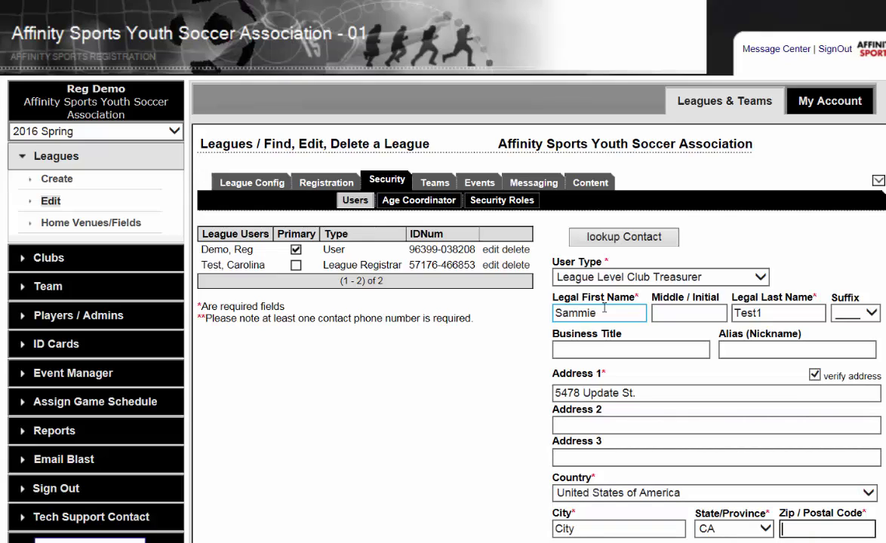
{"action": "type", "text": "12345"}
{"action": "key", "text": "Tab"}
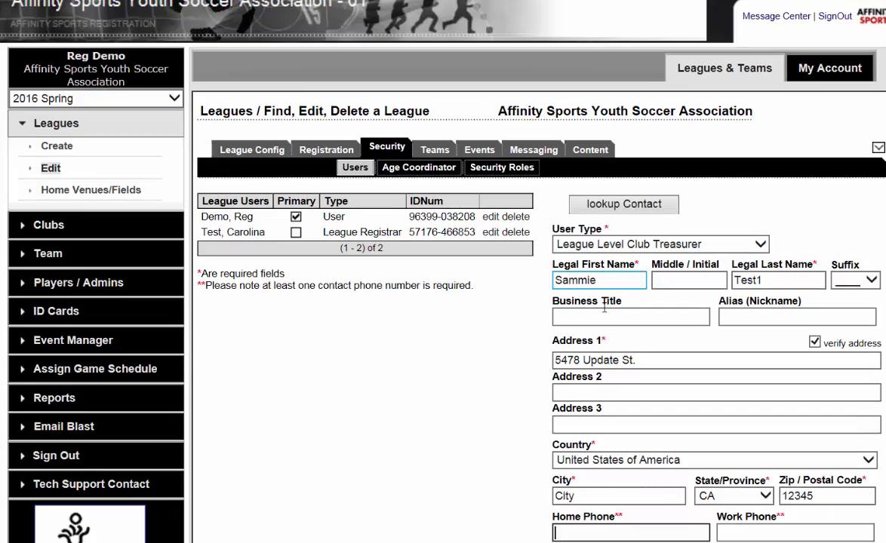
{"action": "type", "text": "1234567"}
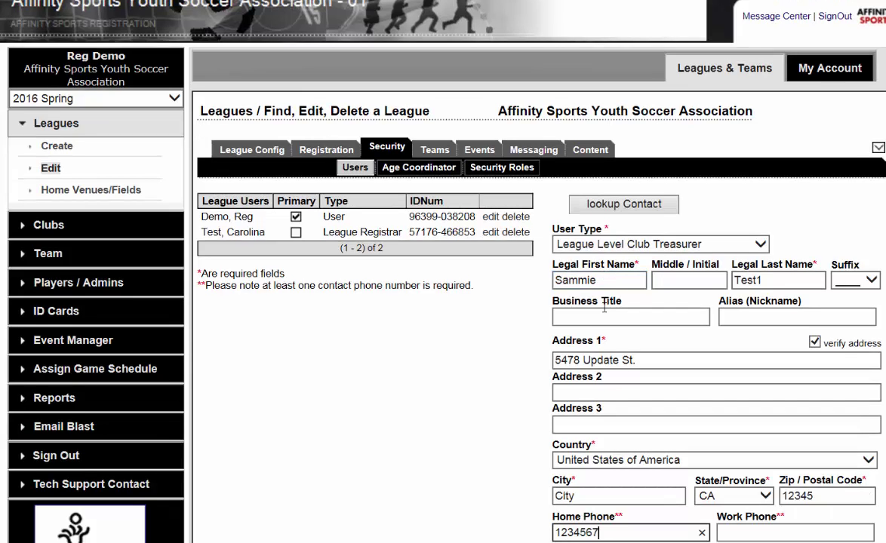
{"action": "type", "text": "895"}
{"action": "key", "text": "Tab"}
{"action": "key", "text": "Tab"}
{"action": "key", "text": "Tab"}
{"action": "key", "text": "Tab"}
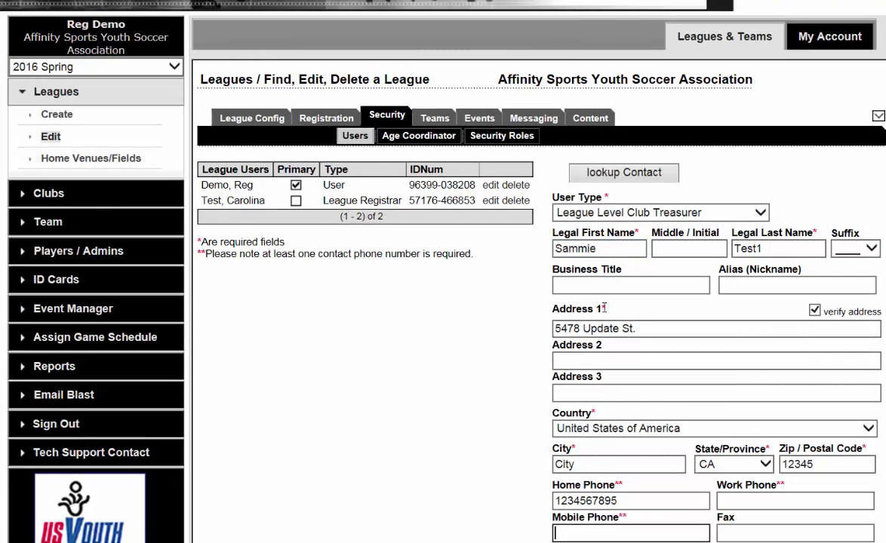
{"action": "type", "text": "non"}
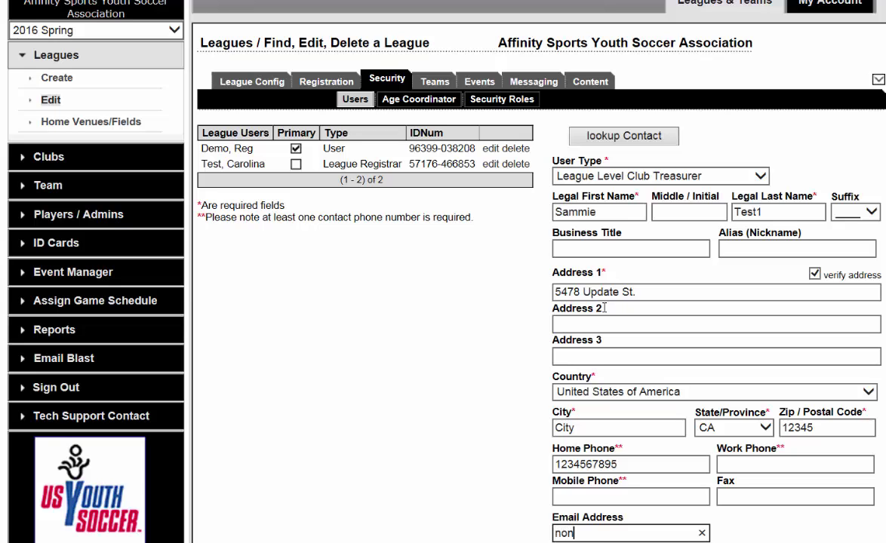
{"action": "type", "text": "e@none.com"}
{"action": "key", "text": "Tab"}
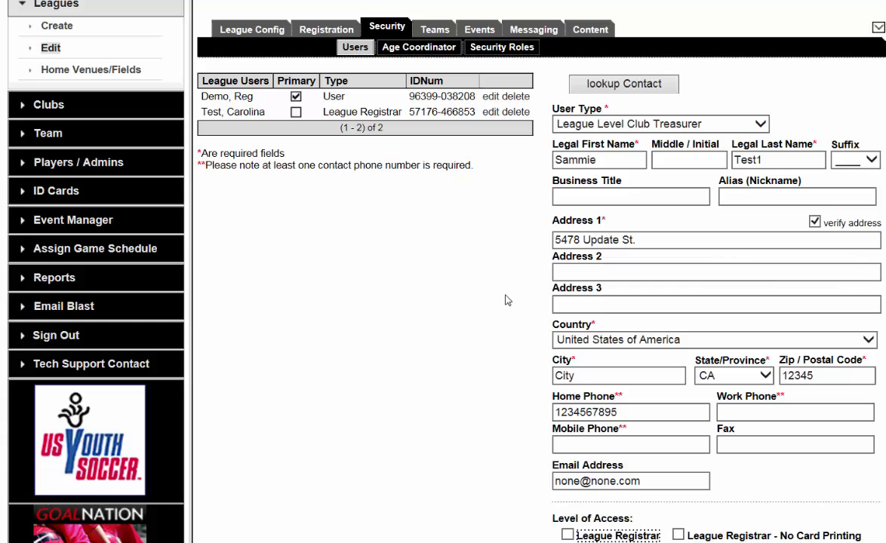
Grant League Registrar - No Card Printing access, enter a user name and matching password, and add the contact
{"action": "scroll", "coordinate": [508, 300], "scroll_direction": "down", "scroll_amount": 2}
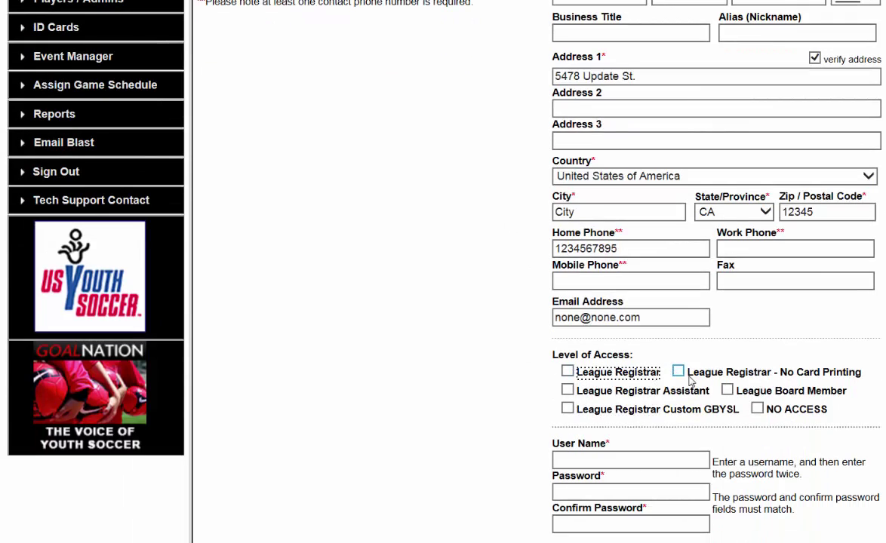
{"action": "left_click", "coordinate": [678, 372]}
{"action": "left_click", "coordinate": [649, 460]}
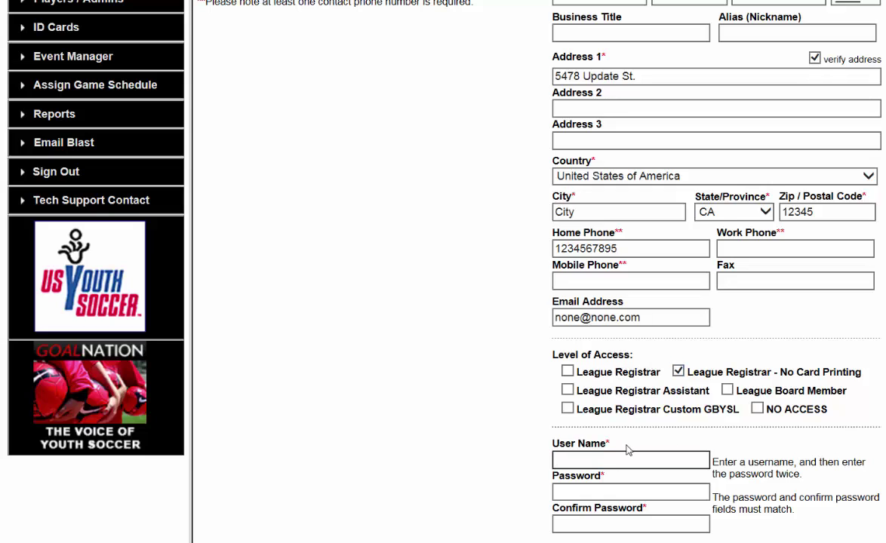
{"action": "type", "text": "sammietet"}
{"action": "key", "text": "Tab"}
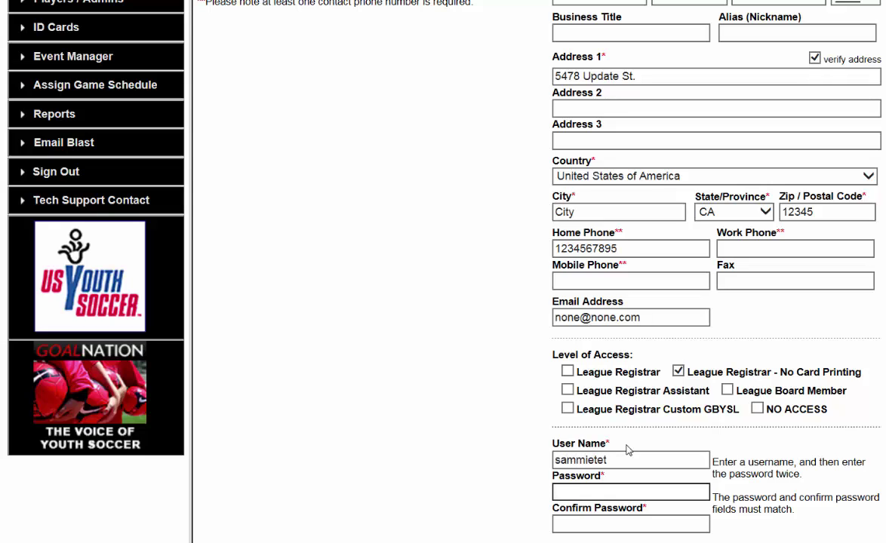
{"action": "type", "text": "1234567"}
{"action": "key", "text": "Tab"}
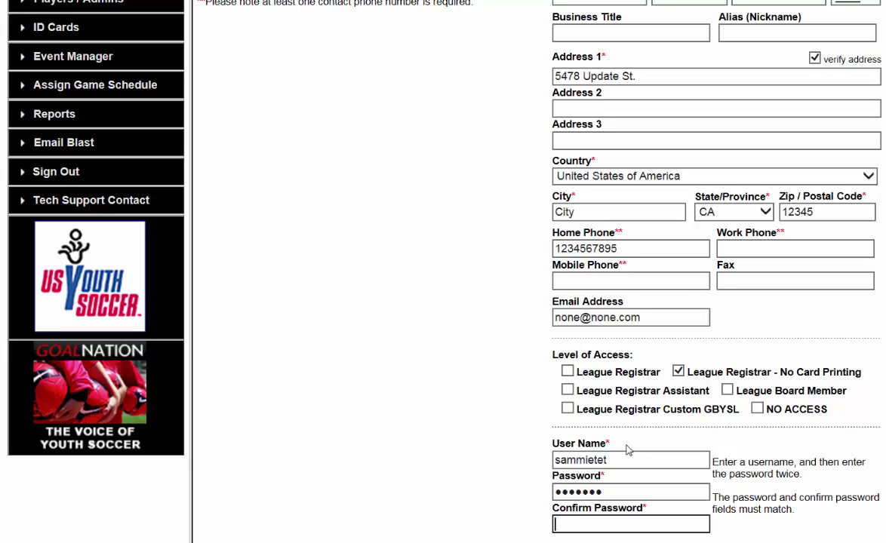
{"action": "type", "text": "1234567"}
{"action": "scroll", "coordinate": [623, 483], "scroll_direction": "down", "scroll_amount": 1}
{"action": "left_click", "coordinate": [818, 485]}
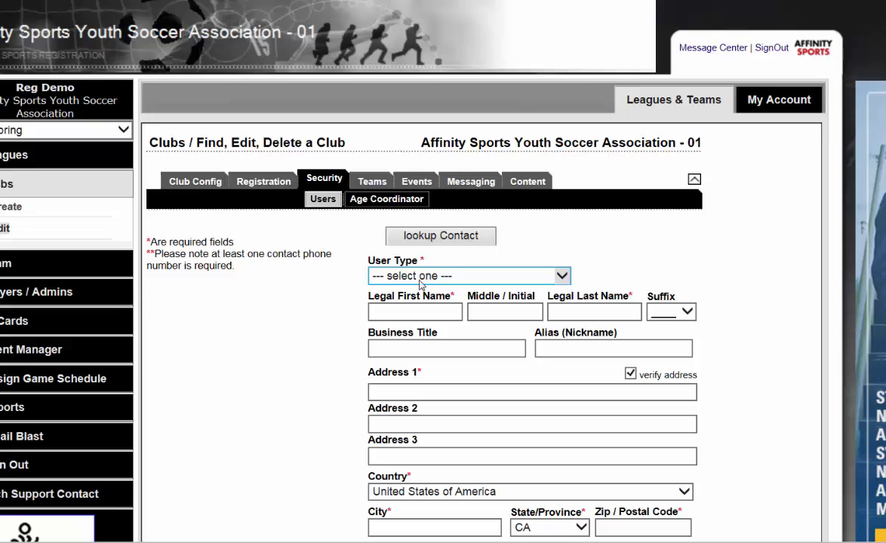
List the club-level user types: Age Group Coordinator - Club Level and User
{"action": "left_click", "coordinate": [420, 278]}
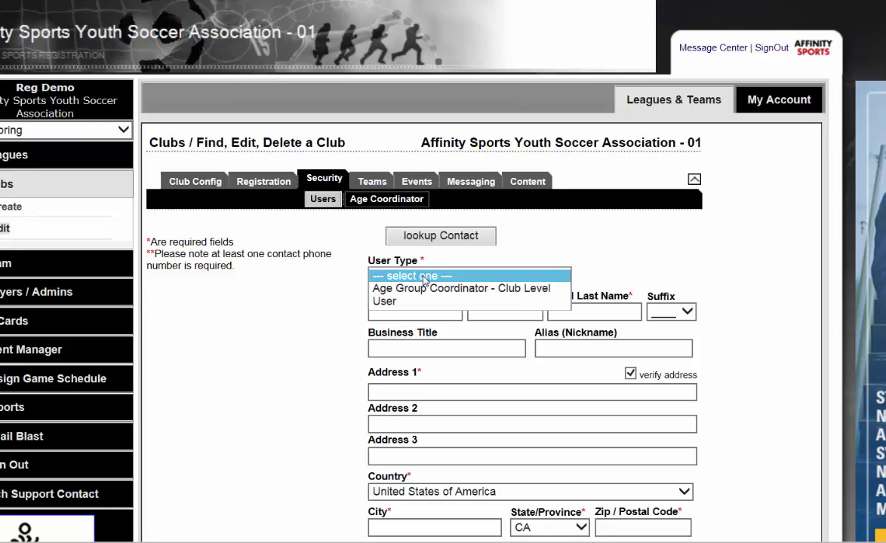